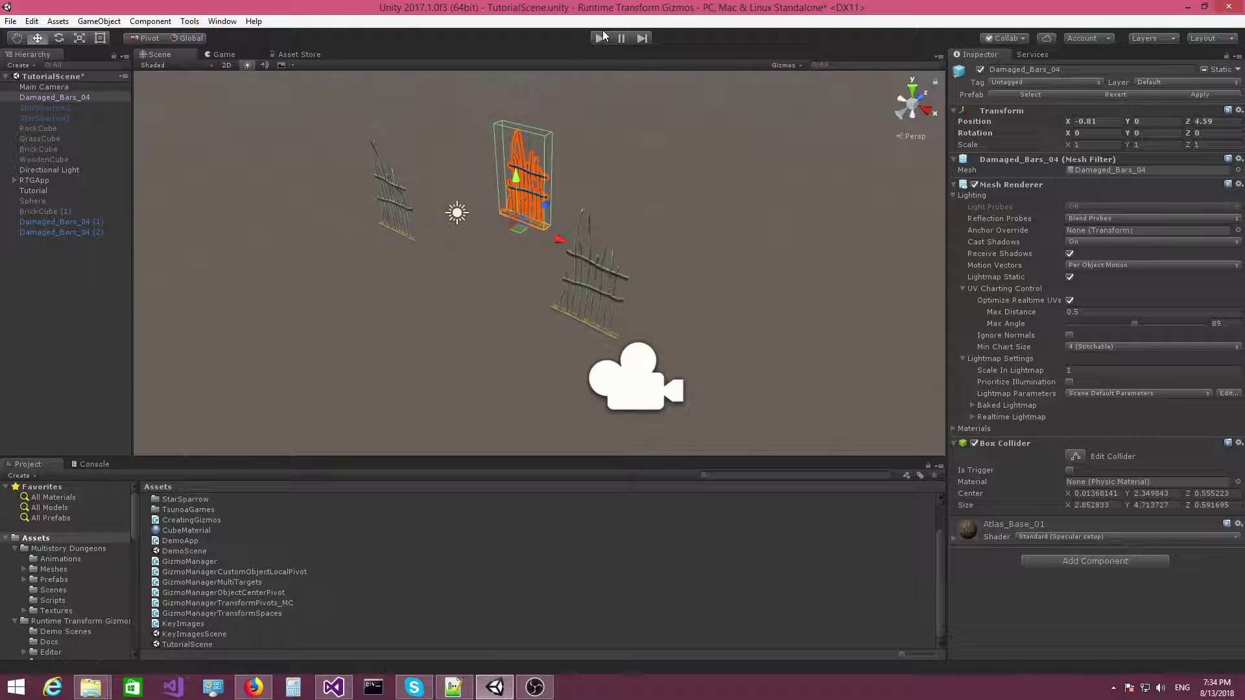
Enter play mode and pick the left fence, then the middle fence, to show the move gizmo.
{"action": "middle_click_drag", "start_coordinate": [511, 258], "coordinate": [509, 265]}
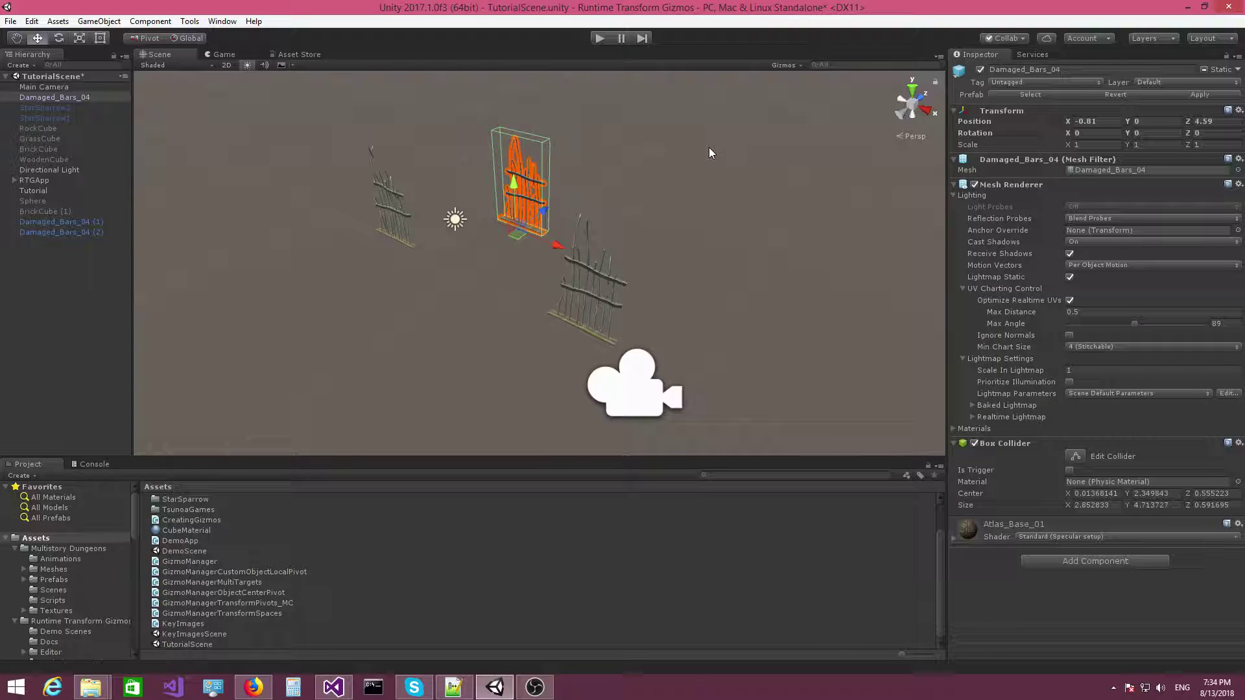
{"action": "left_click", "coordinate": [600, 39]}
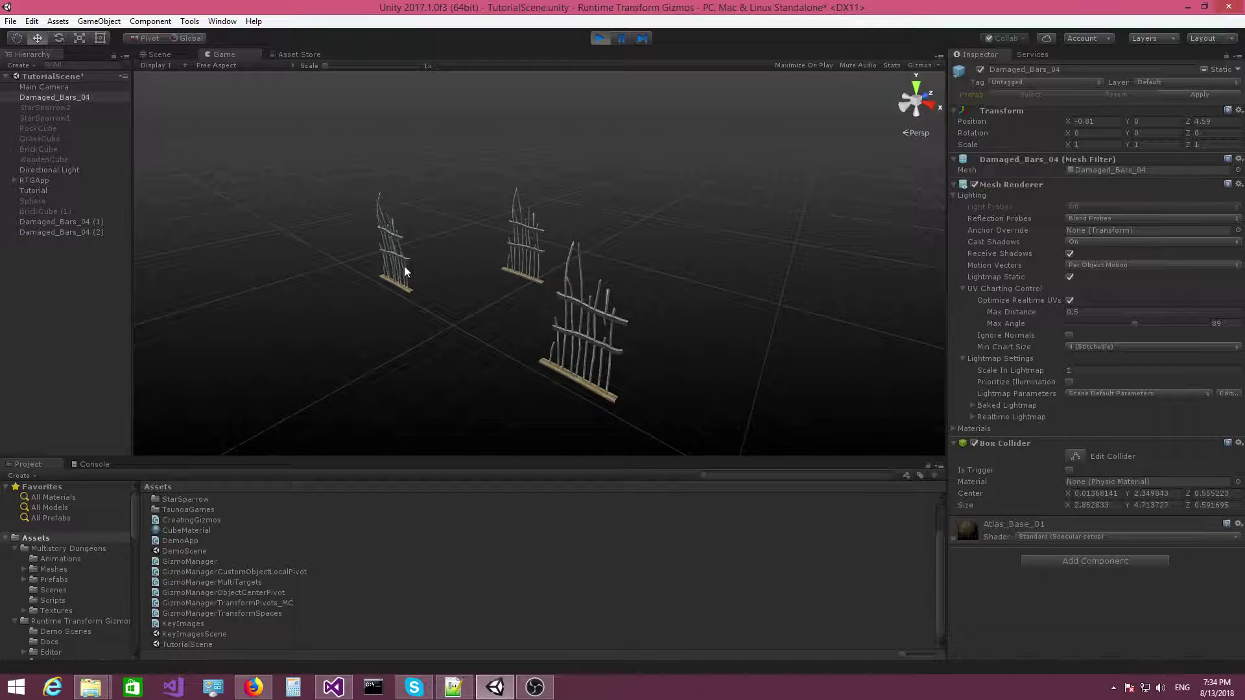
{"action": "left_click", "coordinate": [393, 278]}
{"action": "scroll", "coordinate": [415, 295], "scroll_direction": "up", "scroll_amount": 3}
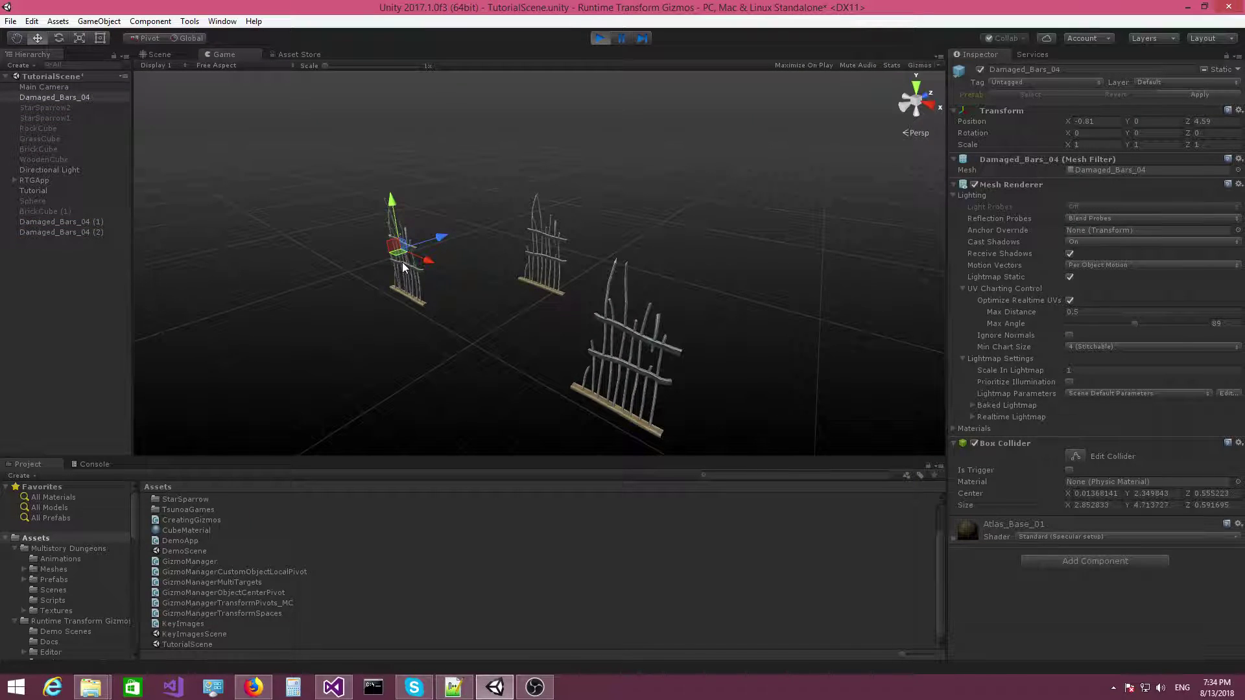
{"action": "left_click", "coordinate": [546, 288]}
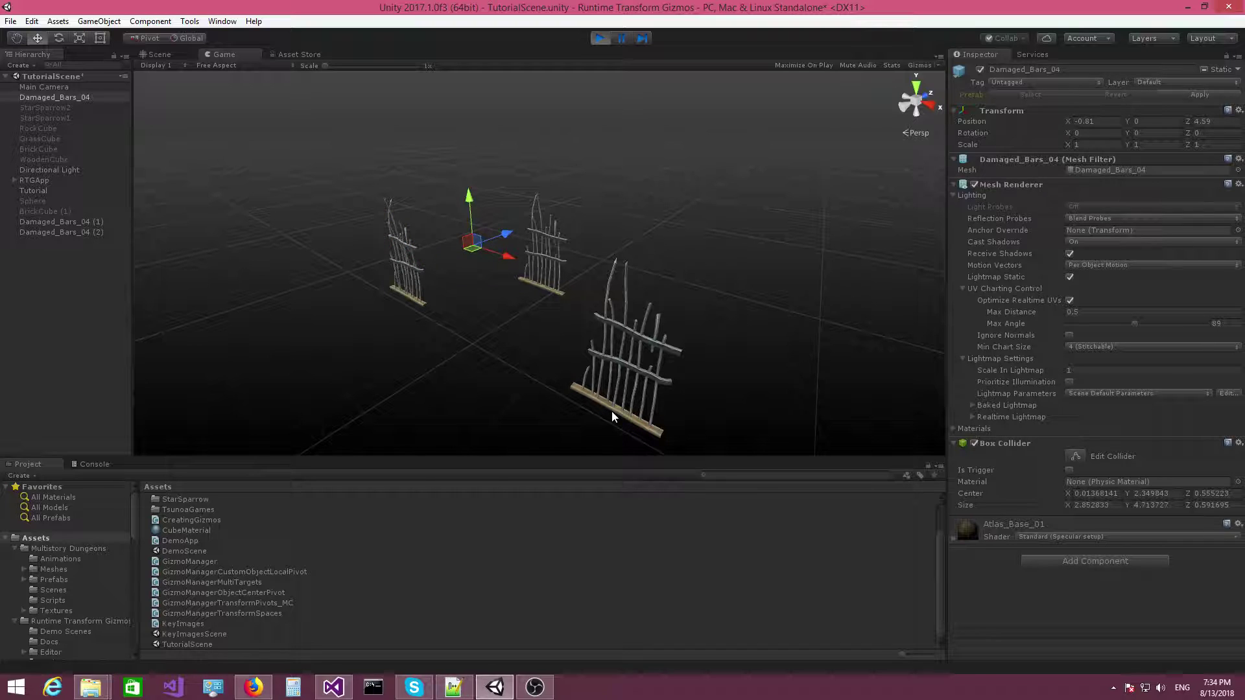
Look around the fences, stop play mode, and bring up GizmoManagerObjectCenterPivot.cs in Visual Studio.
{"action": "right_click_drag", "start_coordinate": [612, 411], "coordinate": [492, 313]}
{"action": "middle_click_drag", "start_coordinate": [492, 317], "coordinate": [544, 342]}
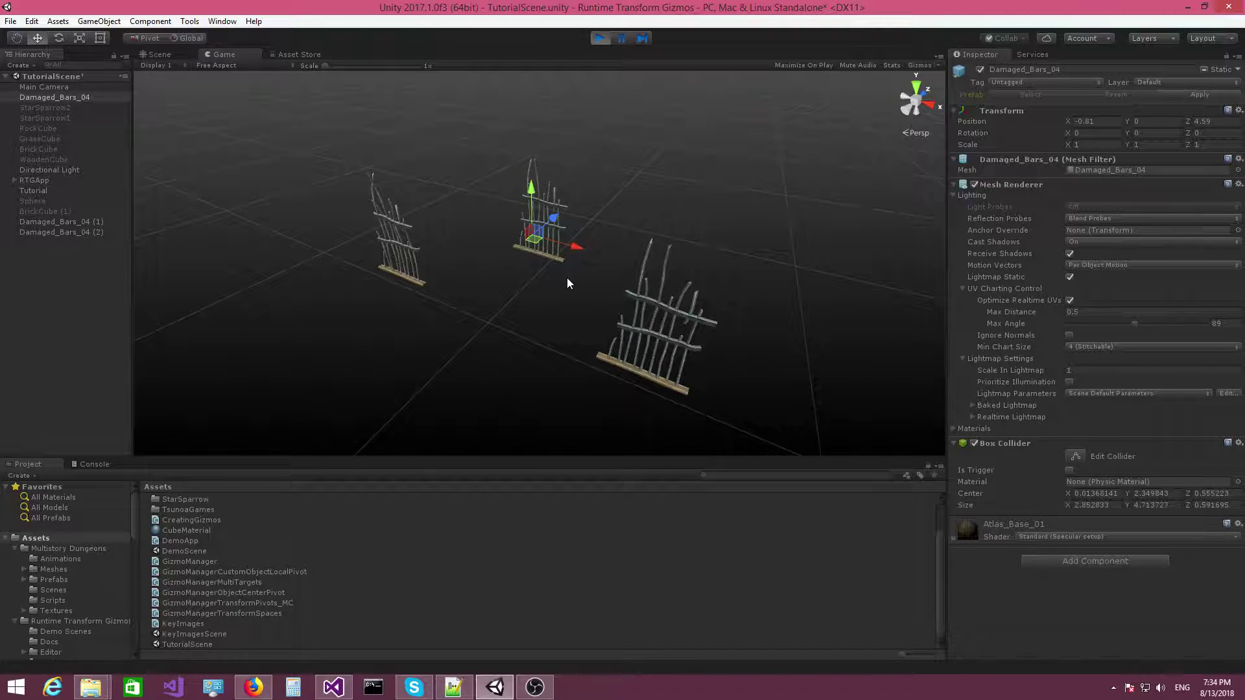
{"action": "scroll", "coordinate": [594, 301], "scroll_direction": "up", "scroll_amount": 3}
{"action": "scroll", "coordinate": [550, 179], "scroll_direction": "down", "scroll_amount": 5}
{"action": "scroll", "coordinate": [571, 247], "scroll_direction": "up", "scroll_amount": 3}
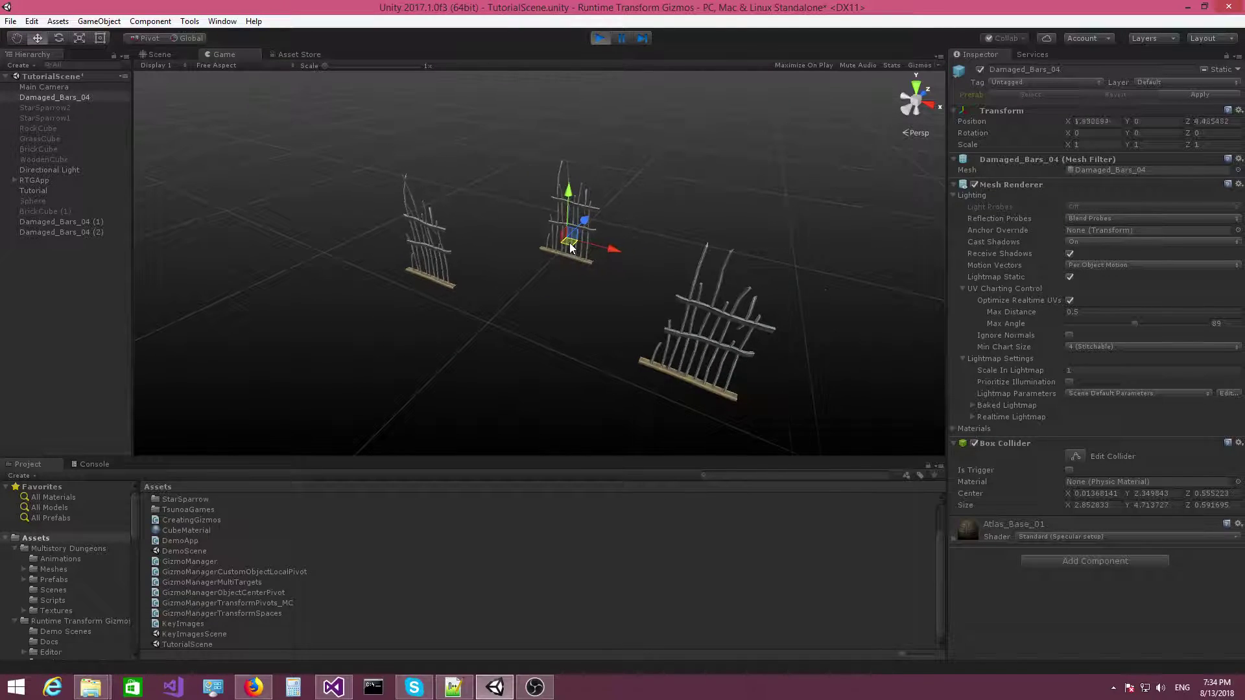
{"action": "left_click", "coordinate": [600, 38]}
{"action": "left_click", "coordinate": [335, 688]}
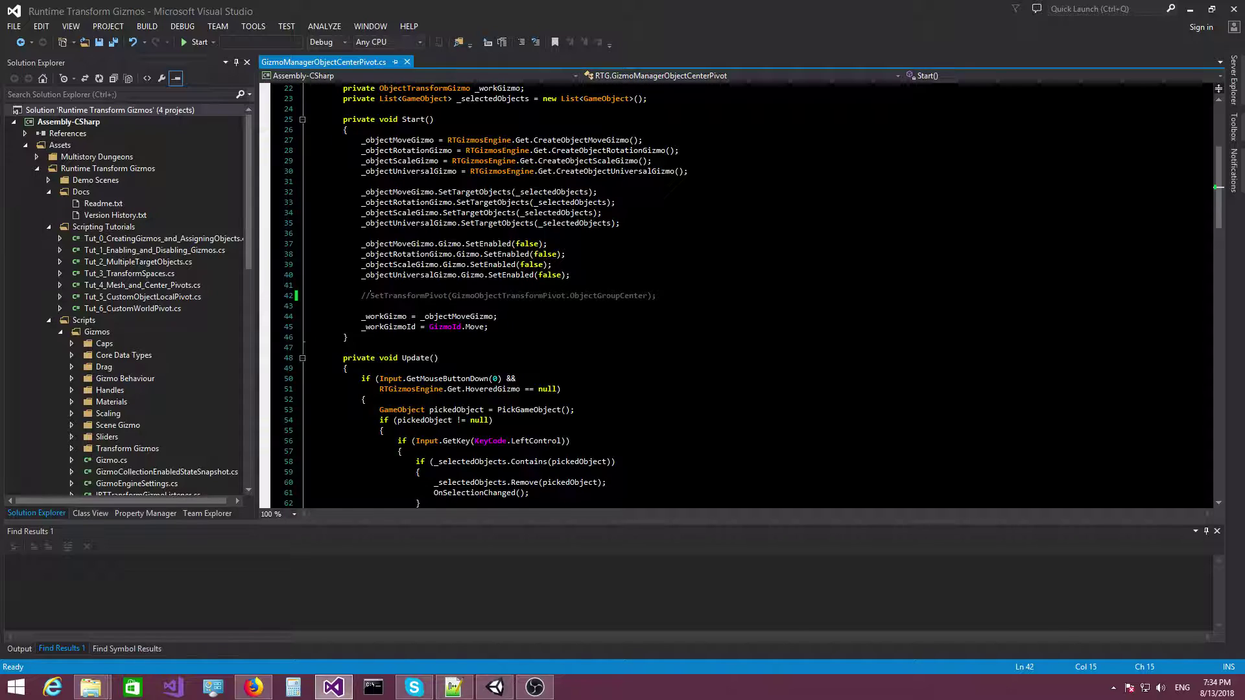
Paste a copy of the SetTransformPivot call on a new line 43 and save.
{"action": "key", "text": "shift+End"}
{"action": "key", "text": "ctrl+c"}
{"action": "key", "text": "End"}
{"action": "key", "text": "Return"}
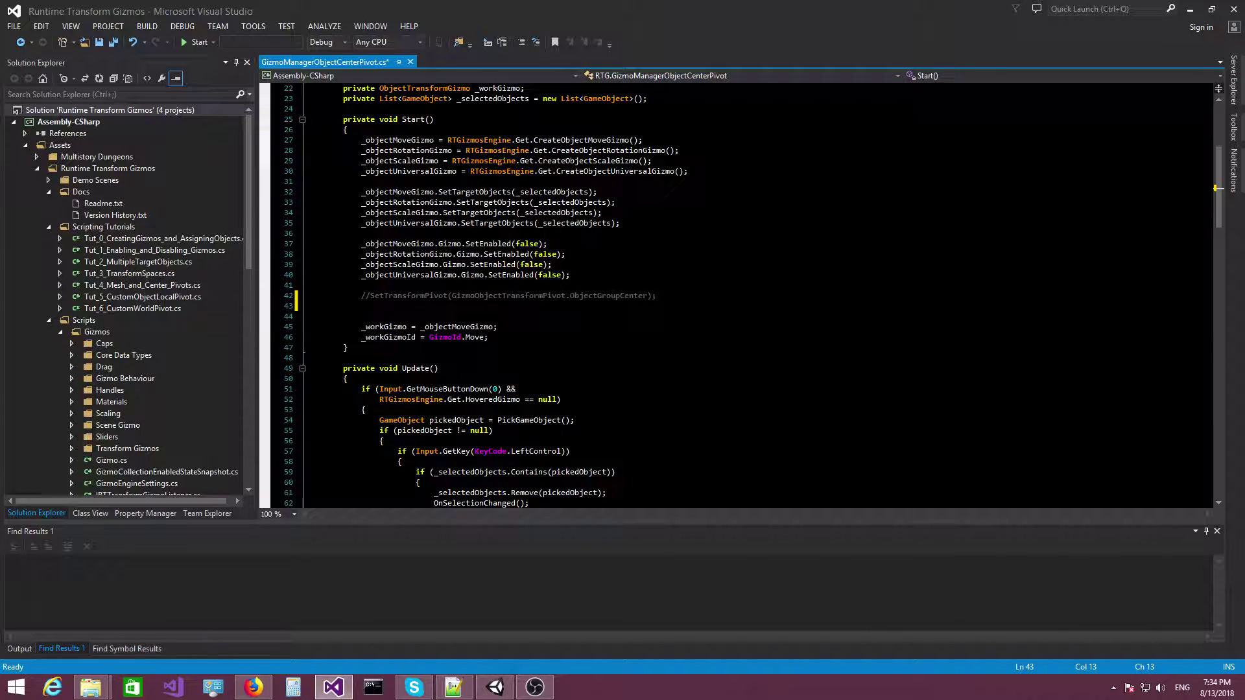
{"action": "key", "text": "ctrl+v"}
{"action": "key", "text": "ctrl+s"}
Change the line 43 pivot value to ObjectMeshPivot, then run the scene in Unity.
{"action": "double_click", "coordinate": [610, 307]}
{"action": "type", "text": "ObjectMeshPivot"}
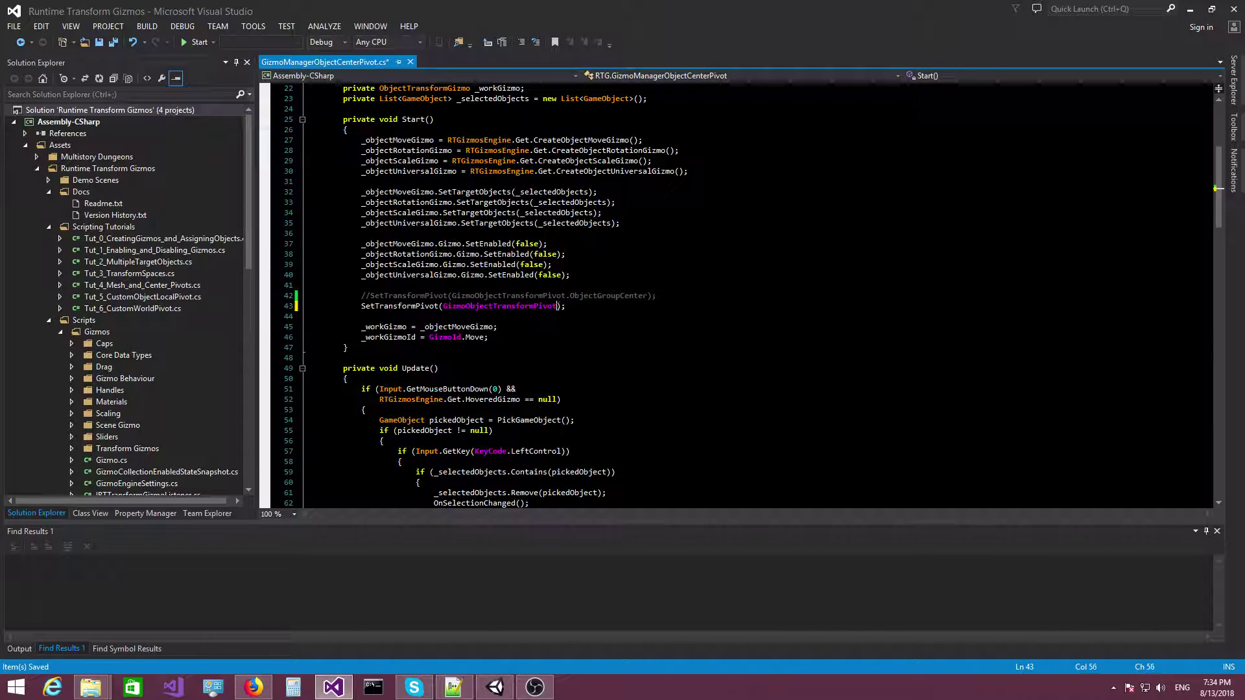
{"action": "key", "text": "Tab"}
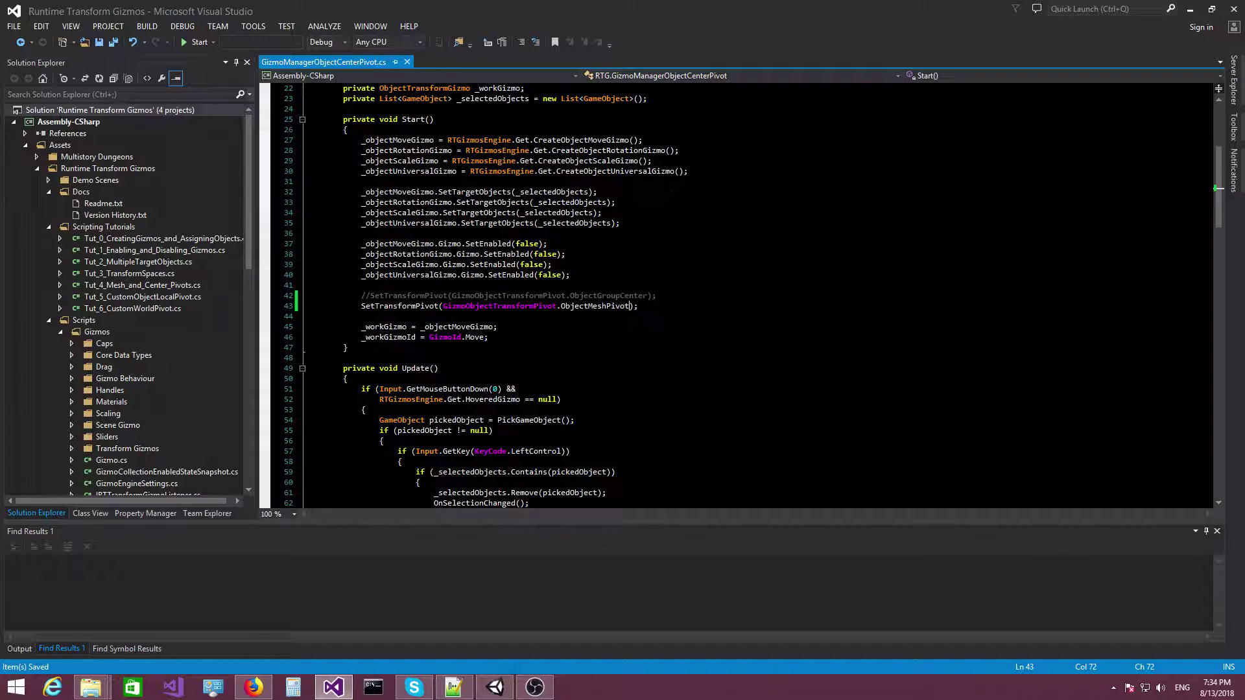
{"action": "left_click", "coordinate": [1189, 10]}
{"action": "left_click", "coordinate": [597, 38]}
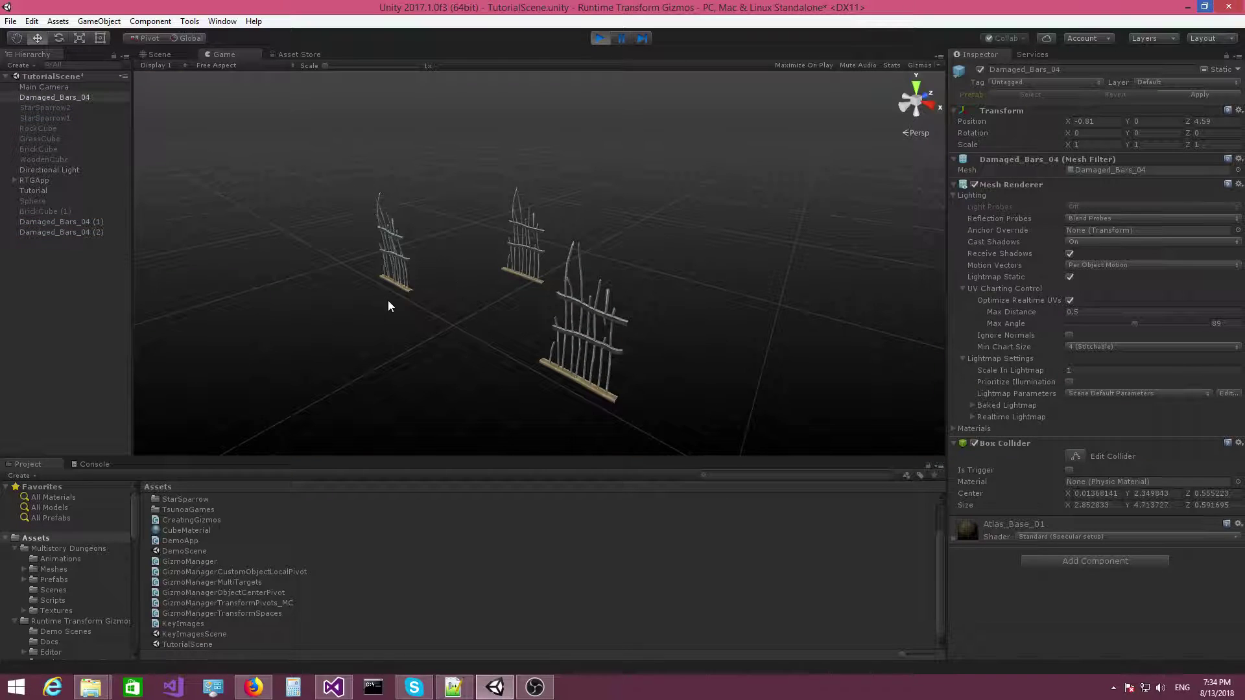
Pick the left, middle and front fences to see the gizmo at each base, then stop play mode.
{"action": "left_click", "coordinate": [394, 289]}
{"action": "left_click", "coordinate": [524, 279]}
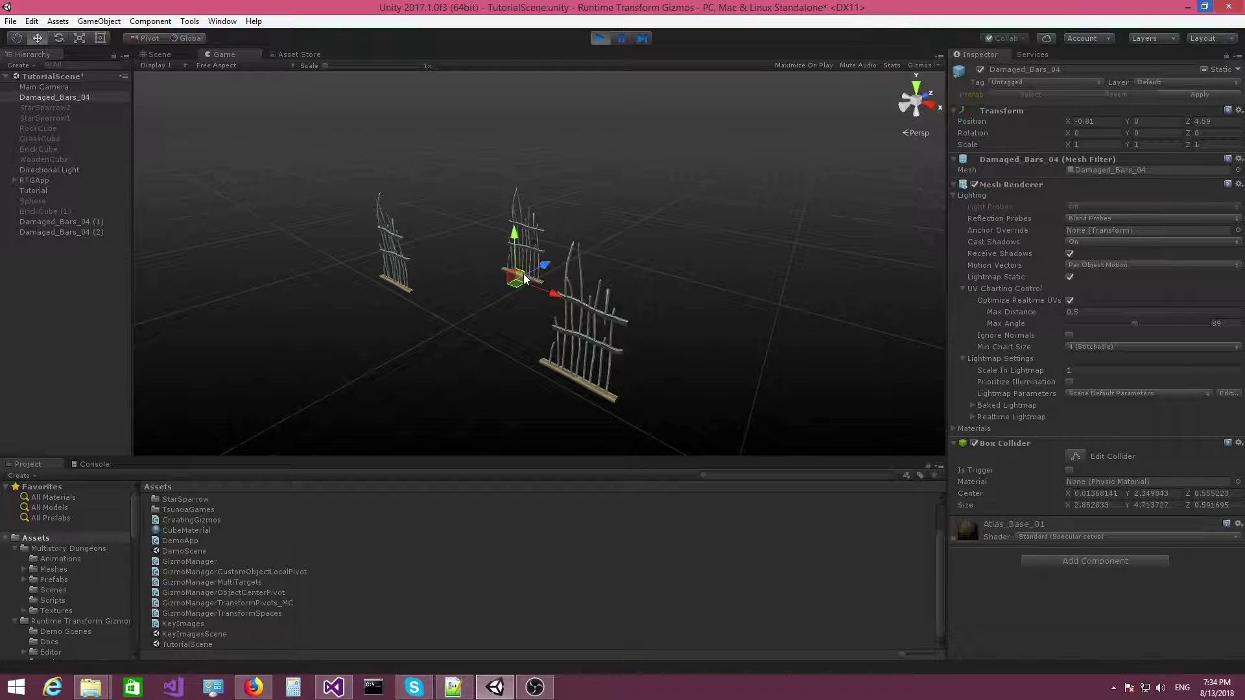
{"action": "left_click", "coordinate": [585, 383]}
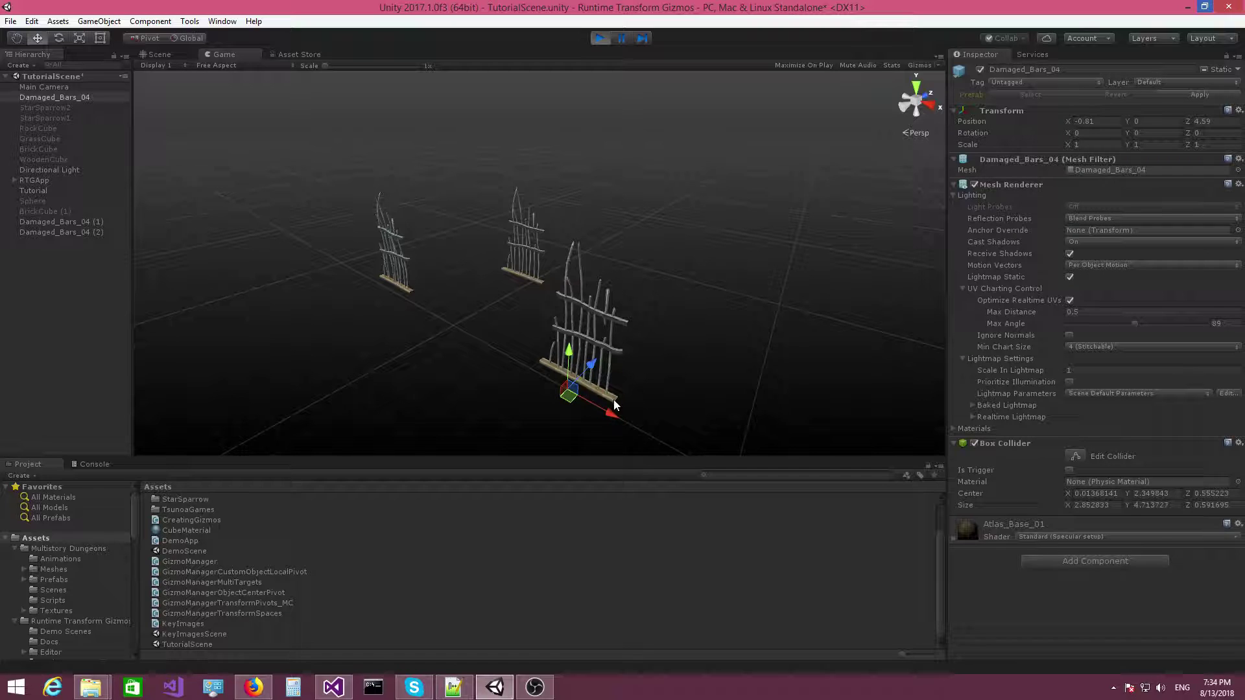
{"action": "mouse_move", "coordinate": [569, 376]}
{"action": "right_mouse_down"}
{"action": "mouse_move", "coordinate": [598, 380]}
{"action": "mouse_move", "coordinate": [581, 384]}
{"action": "right_mouse_up"}
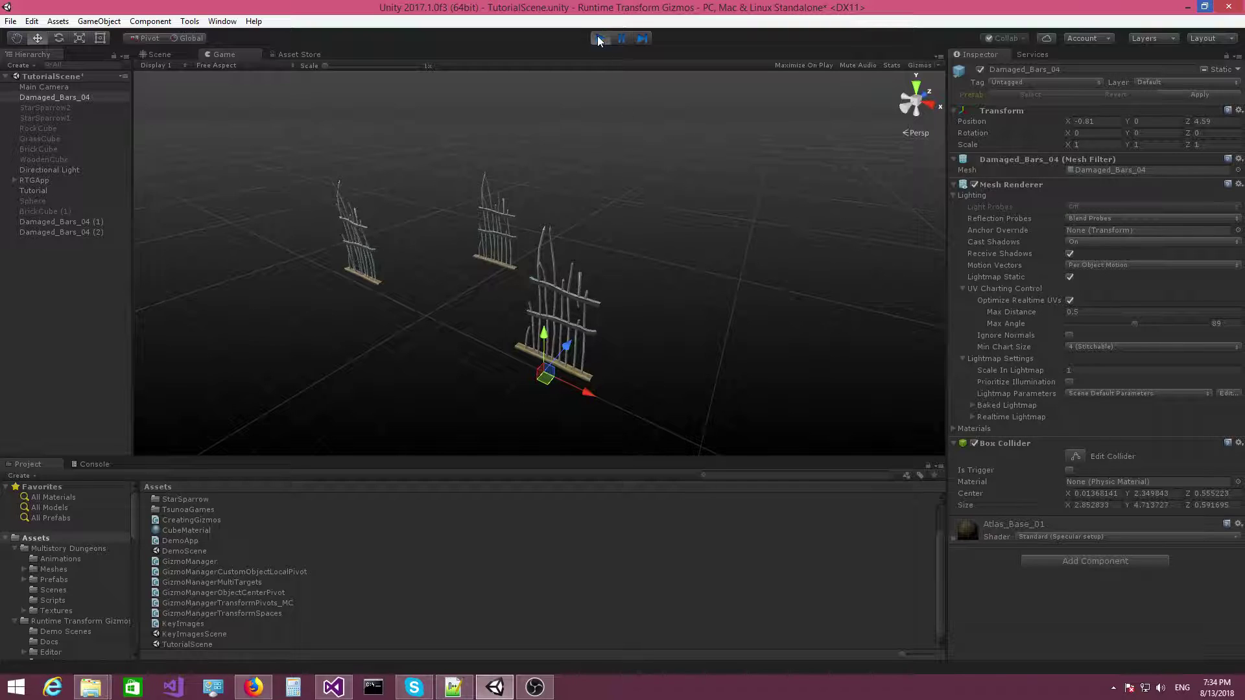
{"action": "left_click", "coordinate": [369, 279]}
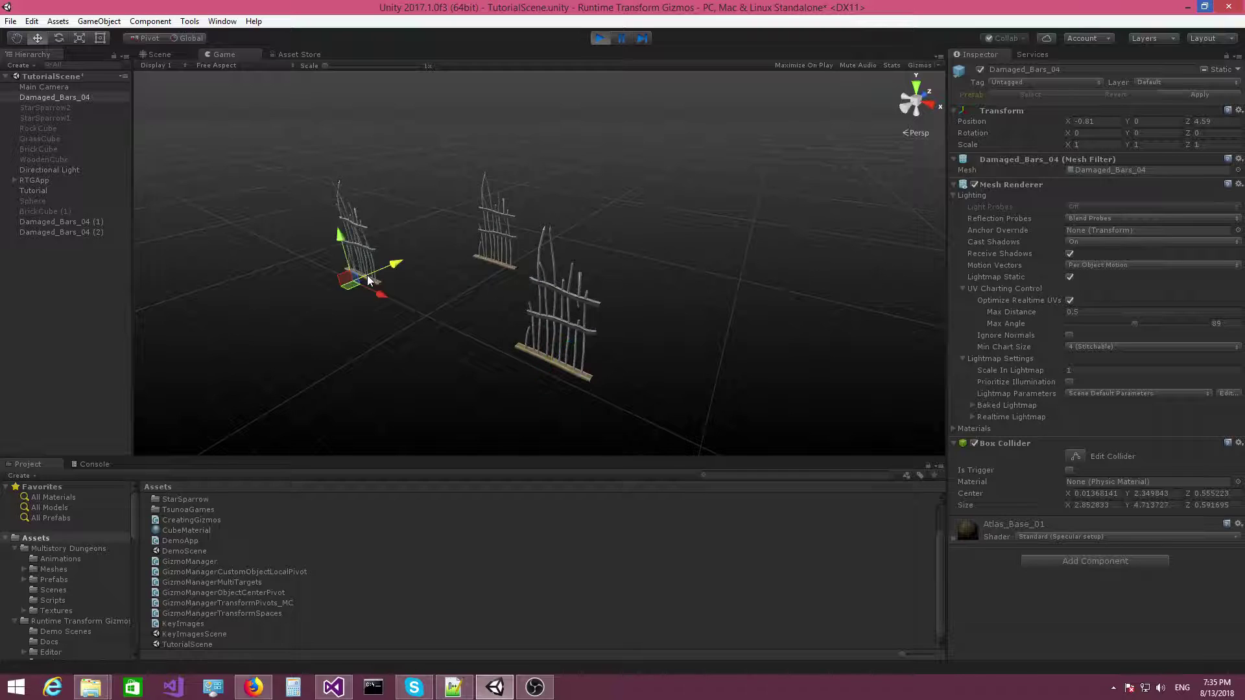
{"action": "left_click", "coordinate": [497, 262]}
{"action": "left_click", "coordinate": [546, 375]}
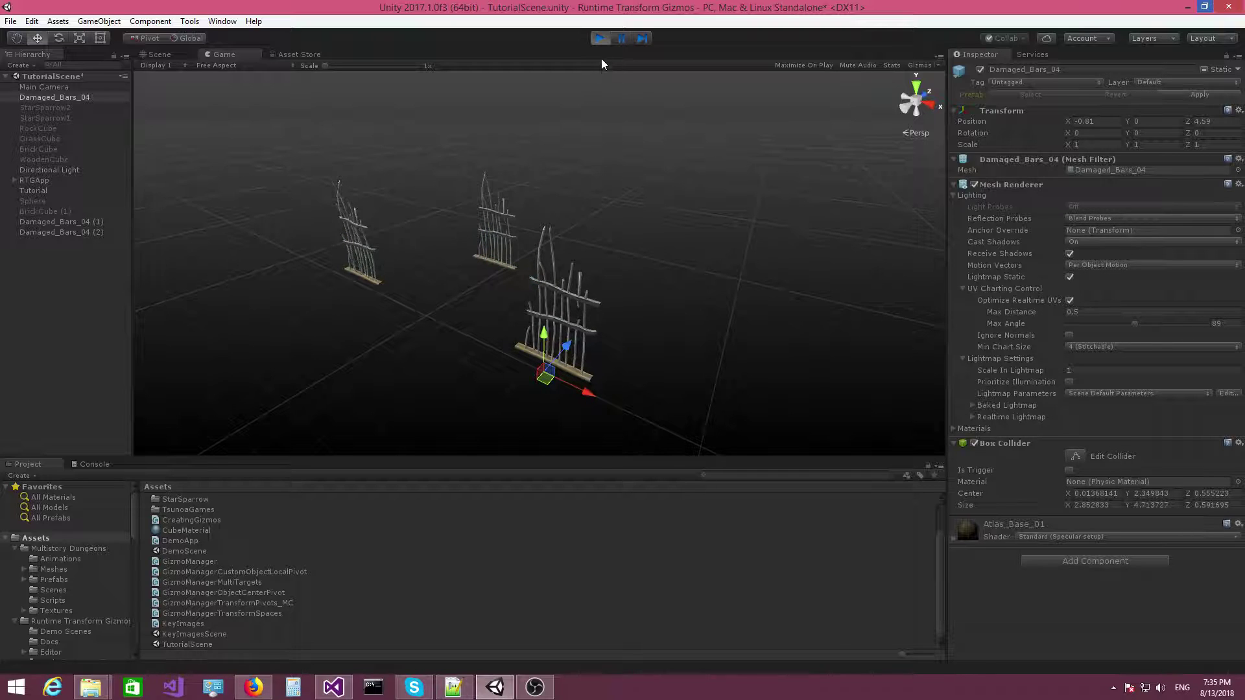
{"action": "left_click", "coordinate": [600, 37]}
Delete the ObjectMeshPivot line 43, uncomment the ObjectGroupCenter call on line 42, and save.
{"action": "left_click", "coordinate": [333, 687]}
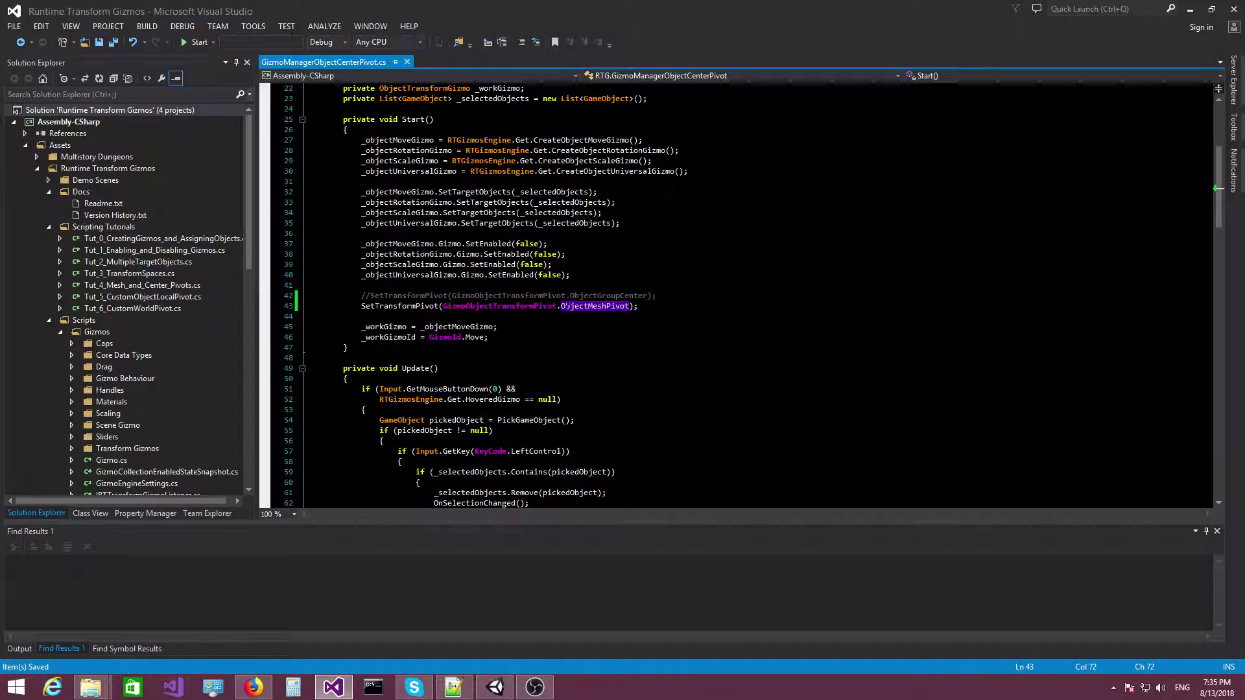
{"action": "key", "text": "Home"}
{"action": "key", "text": "Home"}
{"action": "key", "text": "shift+End"}
{"action": "key", "text": "BackSpace"}
{"action": "key", "text": "BackSpace"}
{"action": "key", "text": "Home"}
{"action": "key", "text": "Right"}
{"action": "key", "text": "Delete"}
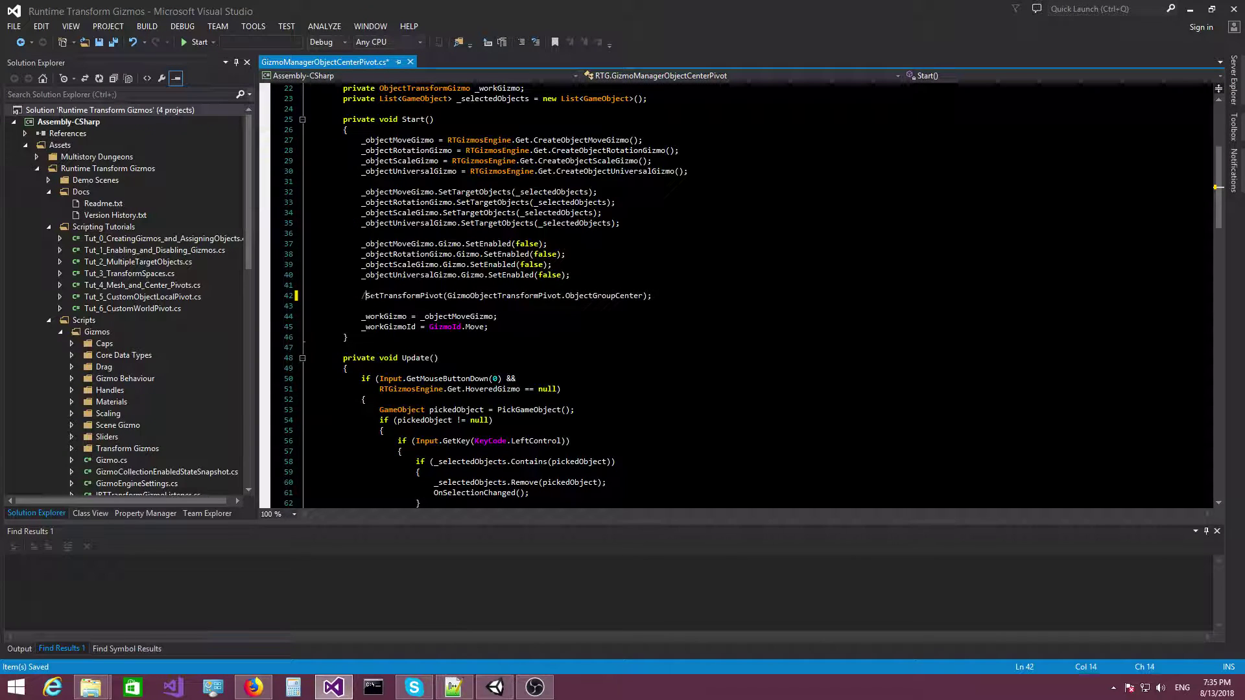
{"action": "key", "text": "BackSpace"}
{"action": "key", "text": "ctrl+s"}
{"action": "left_click", "coordinate": [361, 347]}
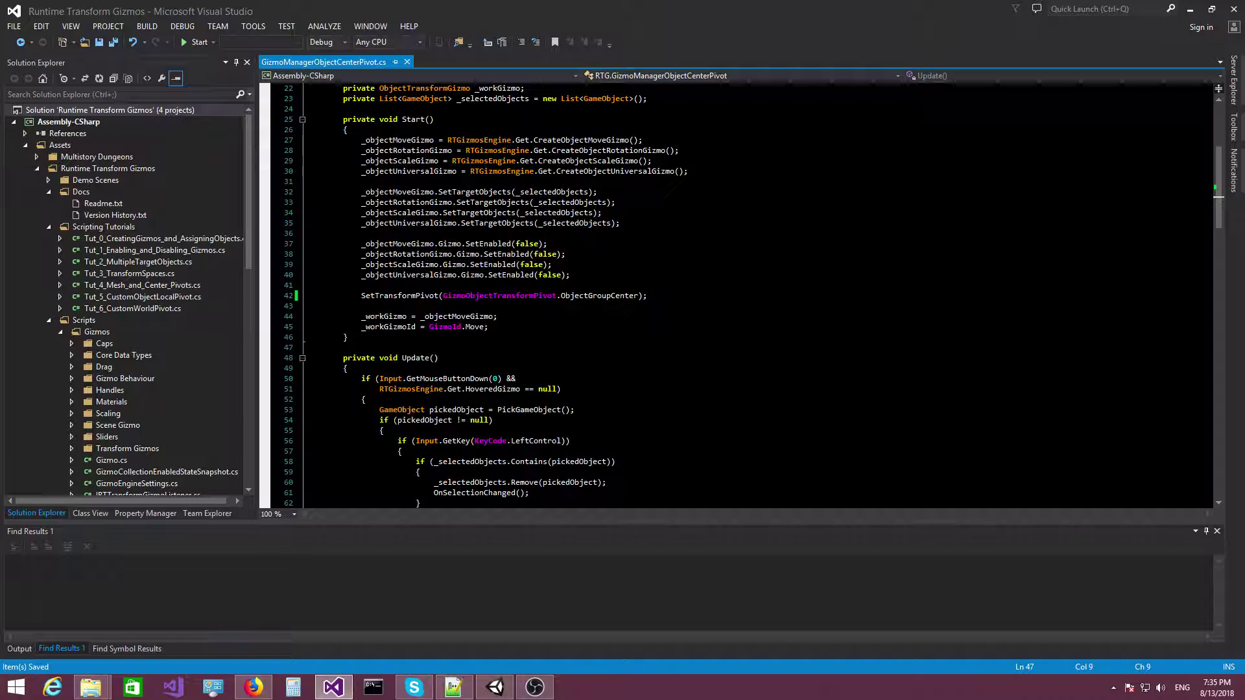
Replace ObjectGroupCenter with ObjectCenterPivot on line 42 and save the script.
{"action": "key", "text": "alt+Tab"}
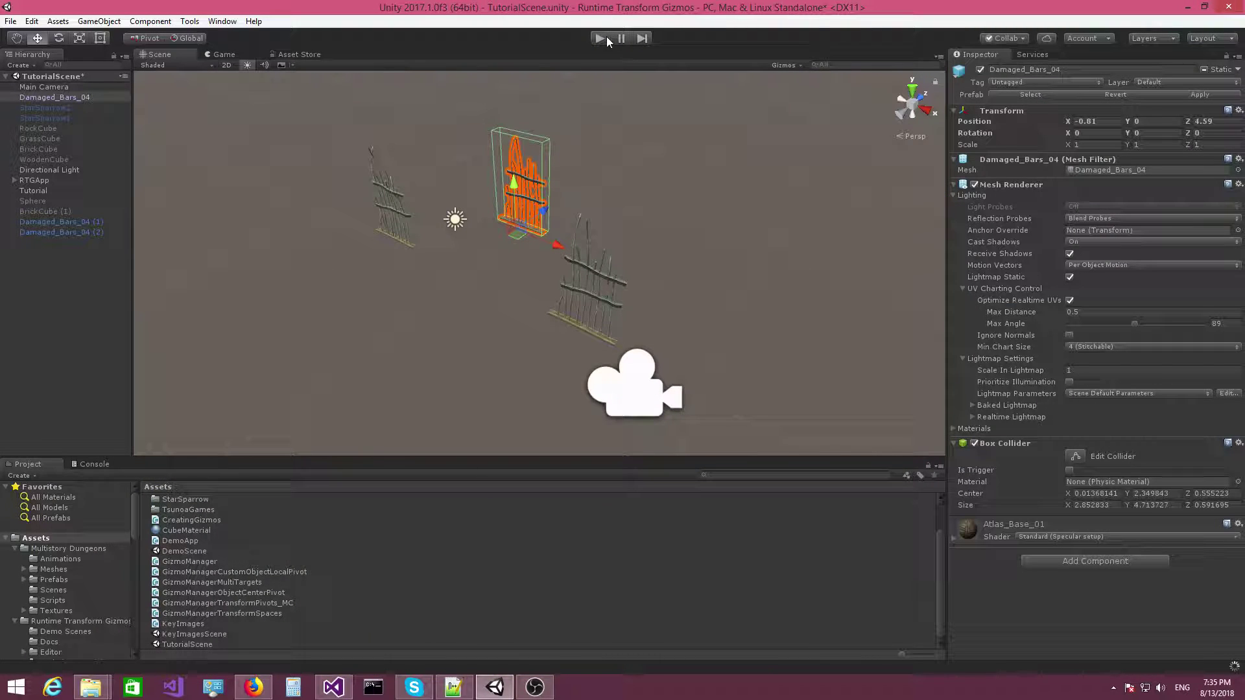
{"action": "left_click", "coordinate": [333, 687]}
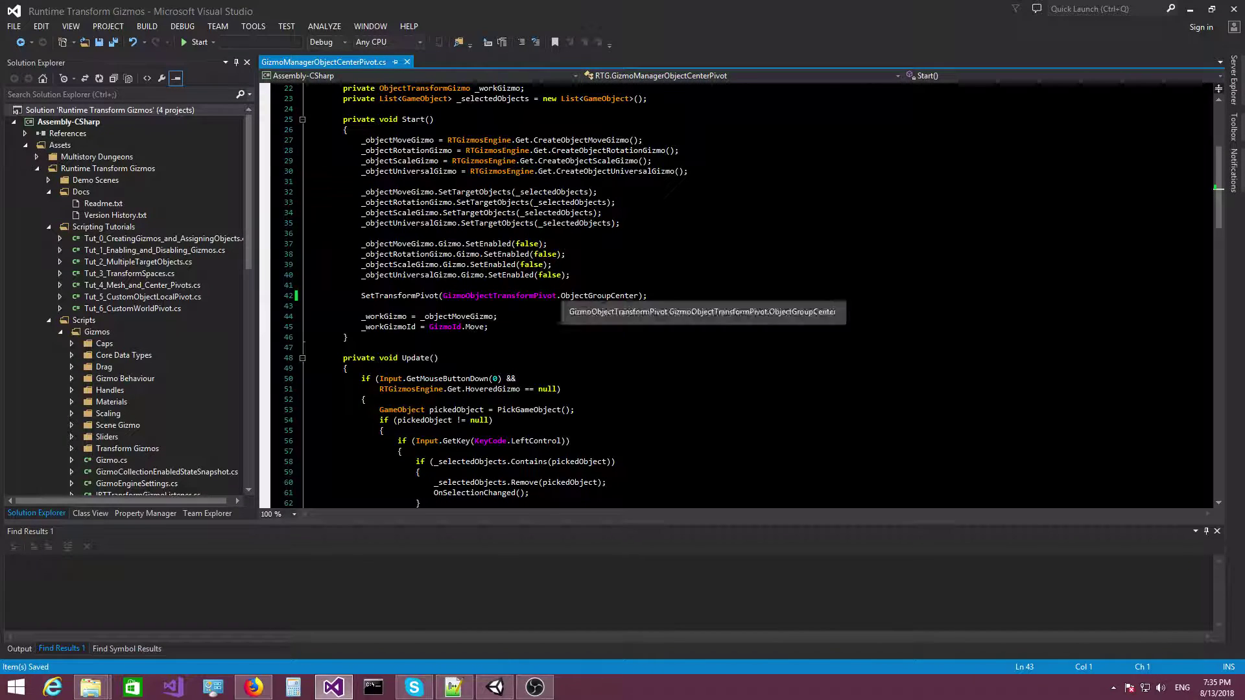
{"action": "double_click", "coordinate": [599, 296]}
{"action": "type", "text": "obj"}
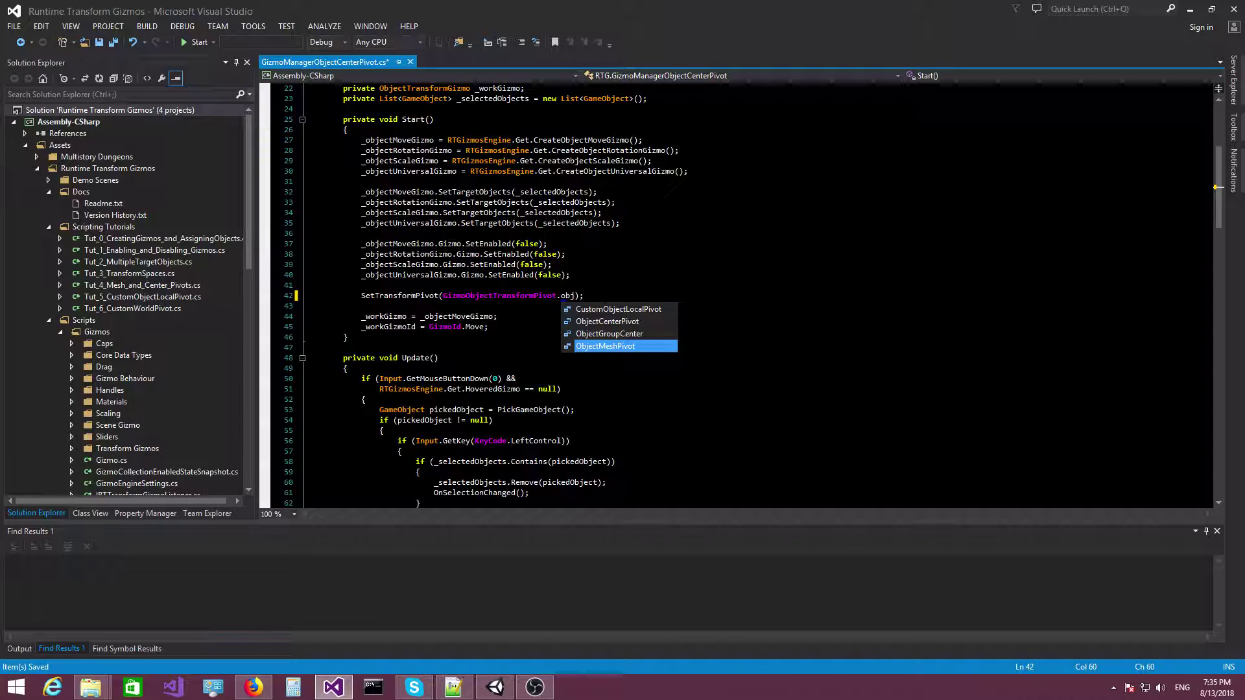
{"action": "key", "text": "Up"}
{"action": "key", "text": "Up"}
{"action": "key", "text": "Tab"}
{"action": "key", "text": "ctrl+s"}
{"action": "left_click", "coordinate": [348, 337]}
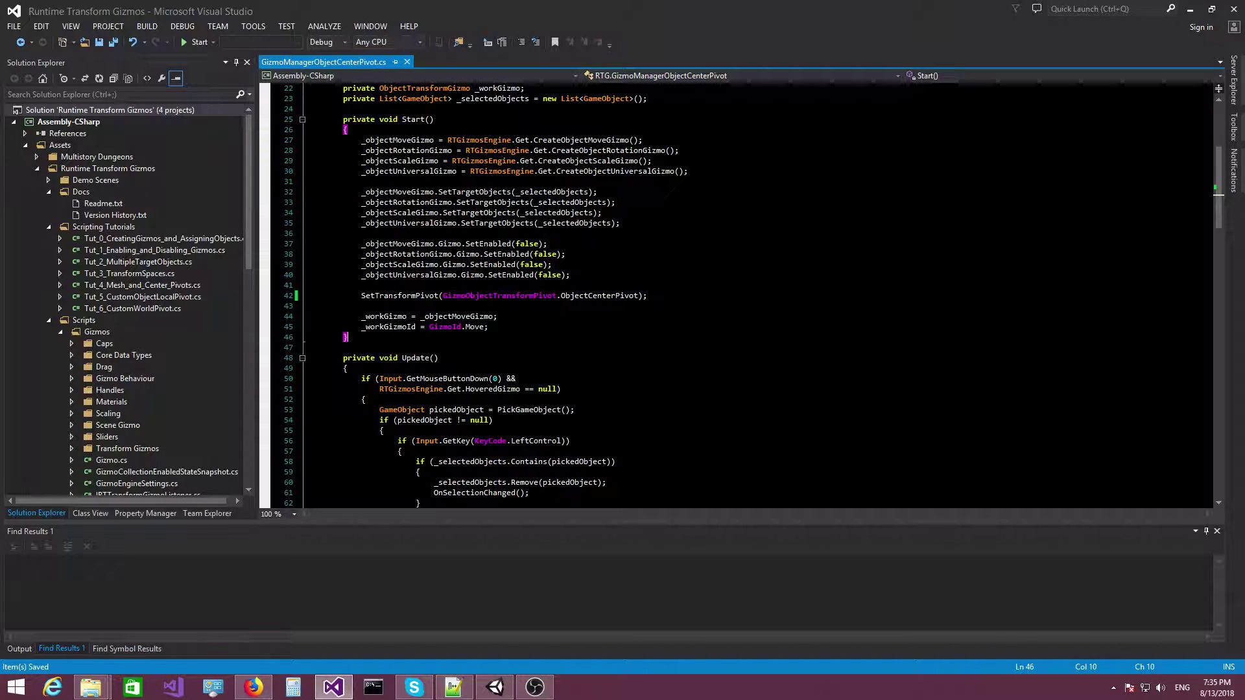
Run the scene, pick the left, middle and right fences, then deselect by picking empty ground.
{"action": "left_click", "coordinate": [1190, 9]}
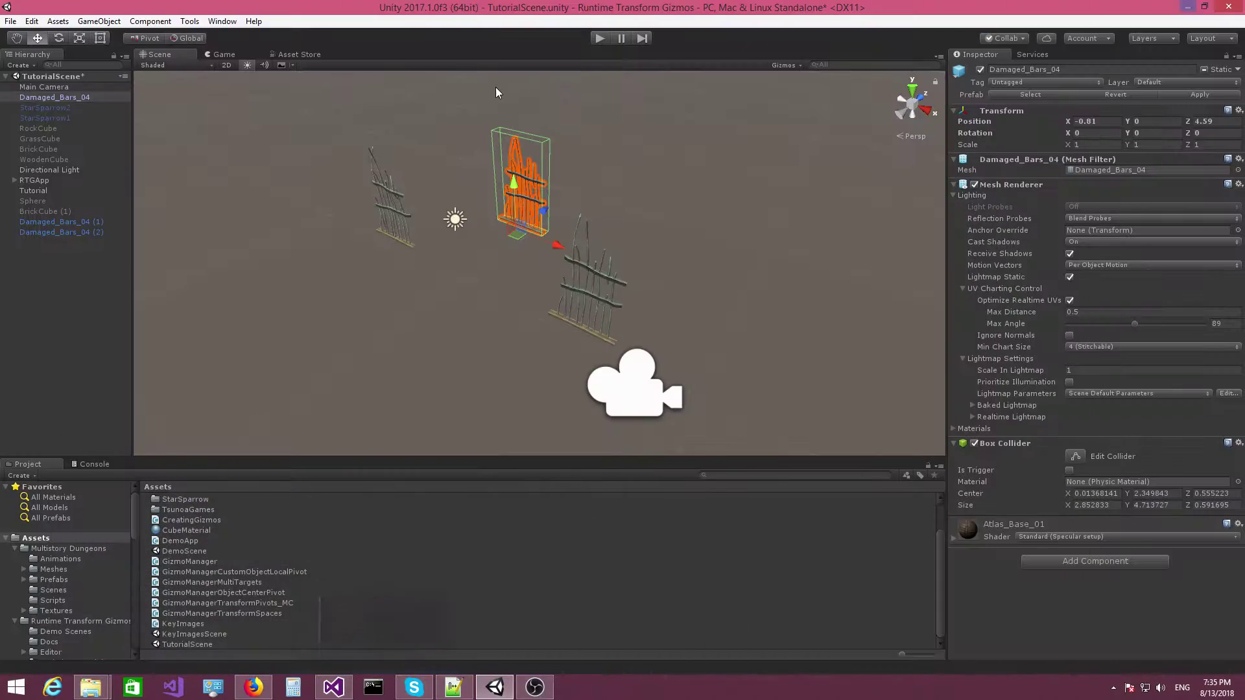
{"action": "left_click", "coordinate": [603, 36]}
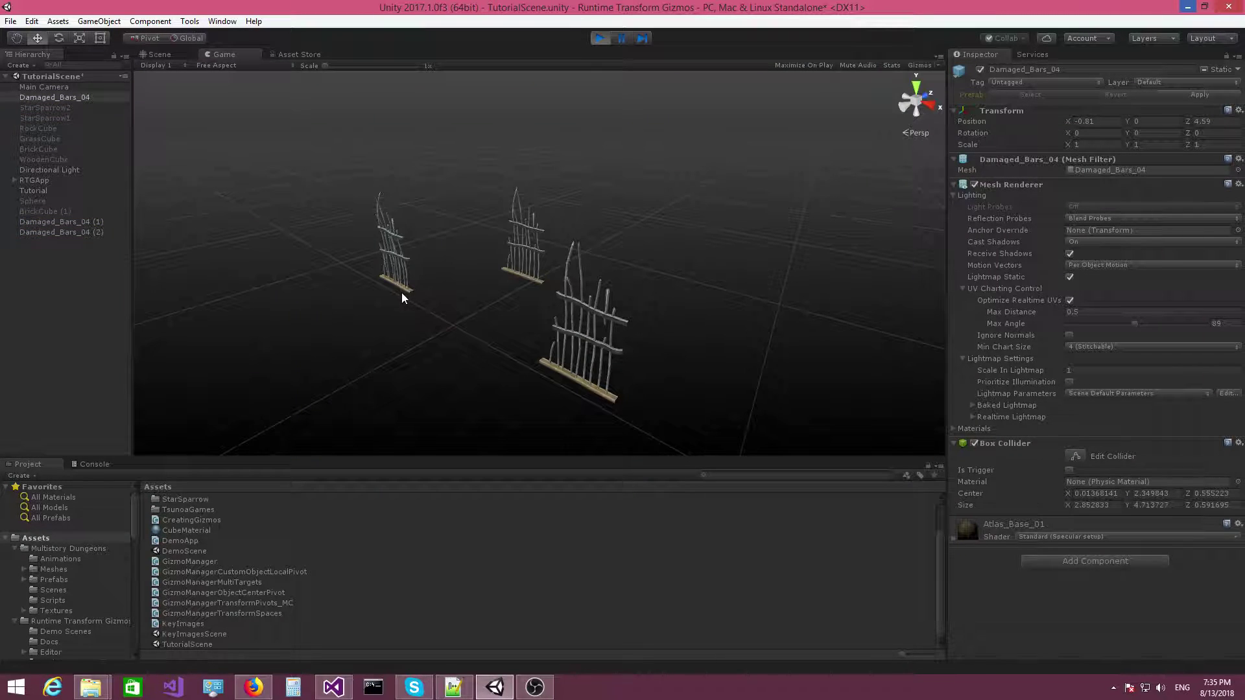
{"action": "left_click", "coordinate": [400, 292]}
{"action": "right_click_drag", "start_coordinate": [378, 323], "coordinate": [375, 266]}
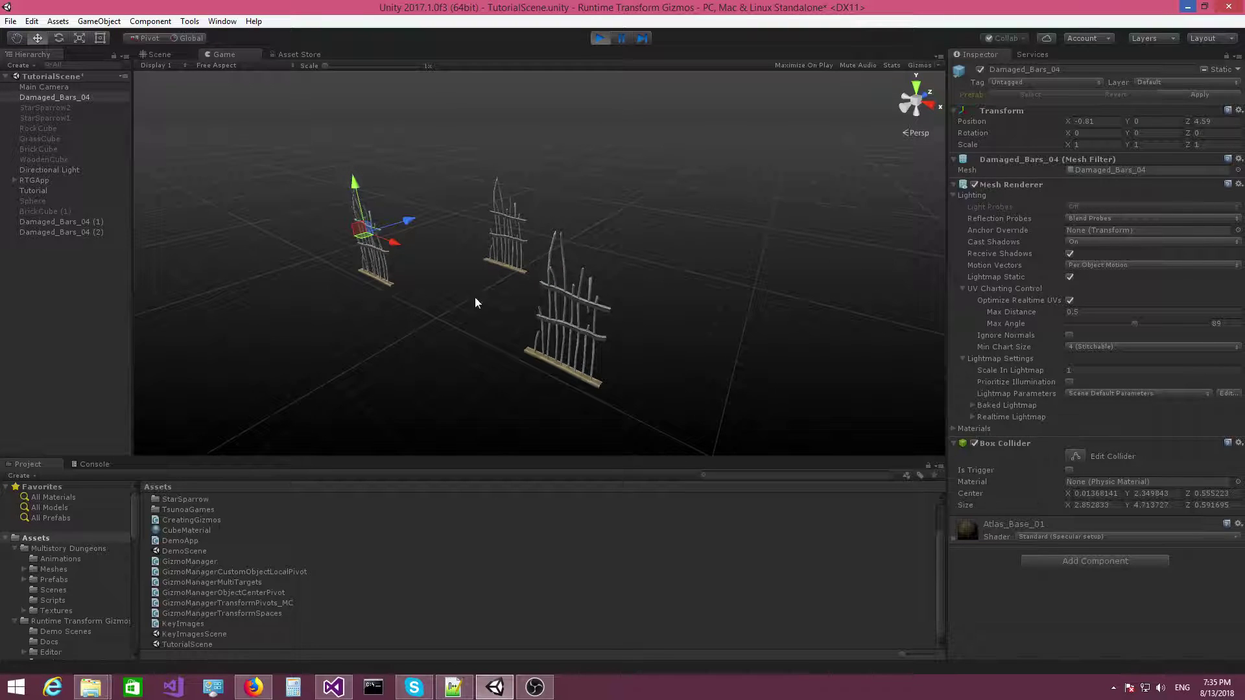
{"action": "left_click", "coordinate": [508, 266]}
{"action": "left_click", "coordinate": [565, 367]}
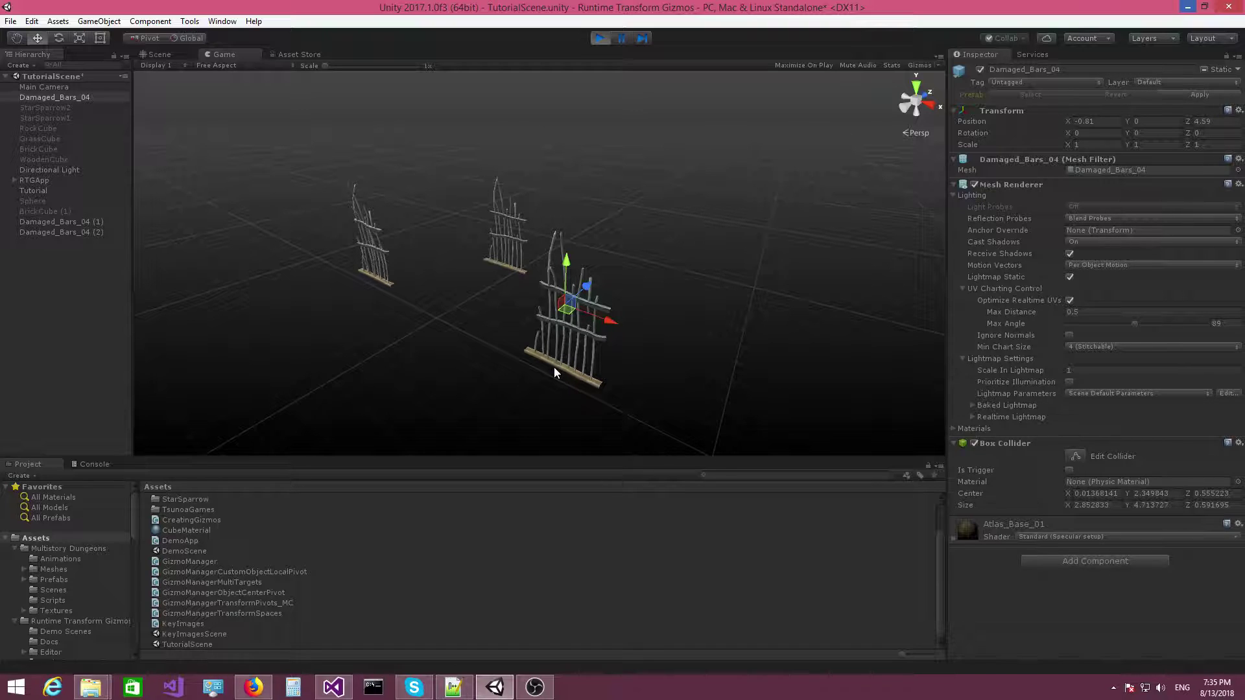
{"action": "left_click", "coordinate": [662, 256]}
Stop play mode and bring GizmoManagerObjectCenterPivot.cs to the front in Visual Studio.
{"action": "left_click", "coordinate": [602, 38]}
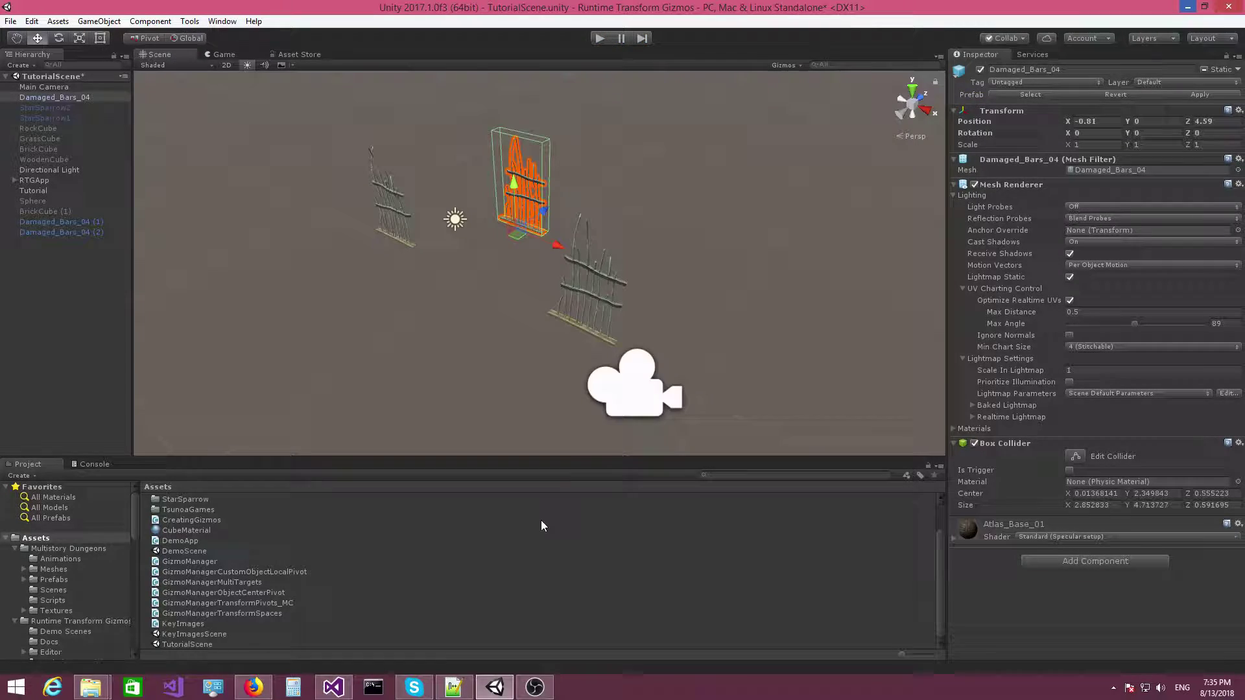
{"action": "left_click", "coordinate": [343, 688]}
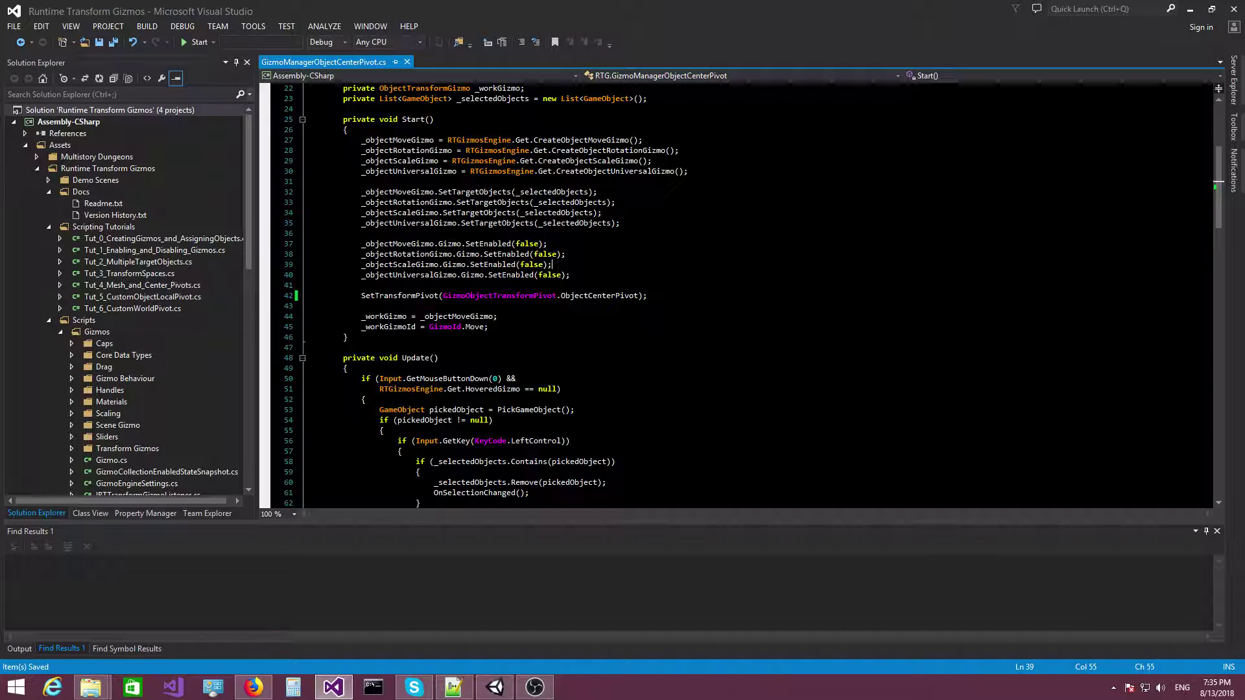